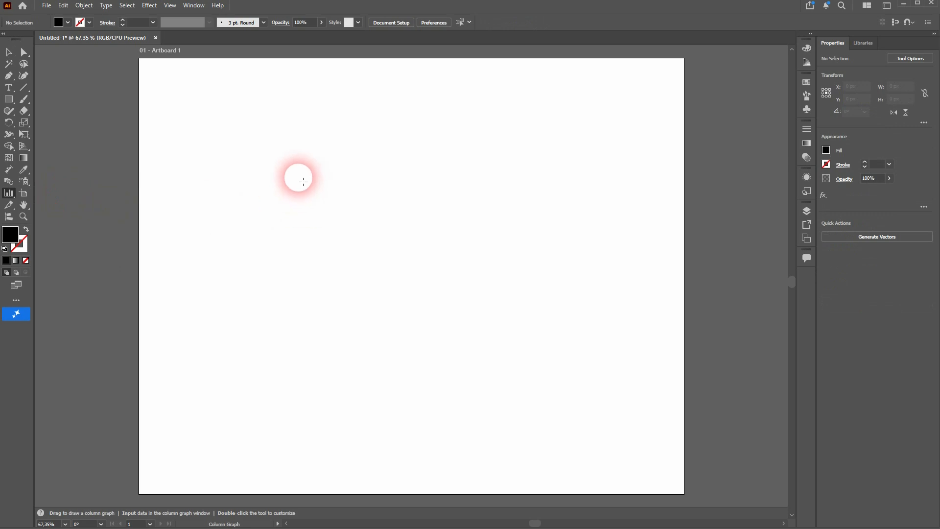
Step: Create a column graph 500 px wide and 500 px high near the upper left of the artboard
{"action": "left_click", "coordinate": [246, 160]}
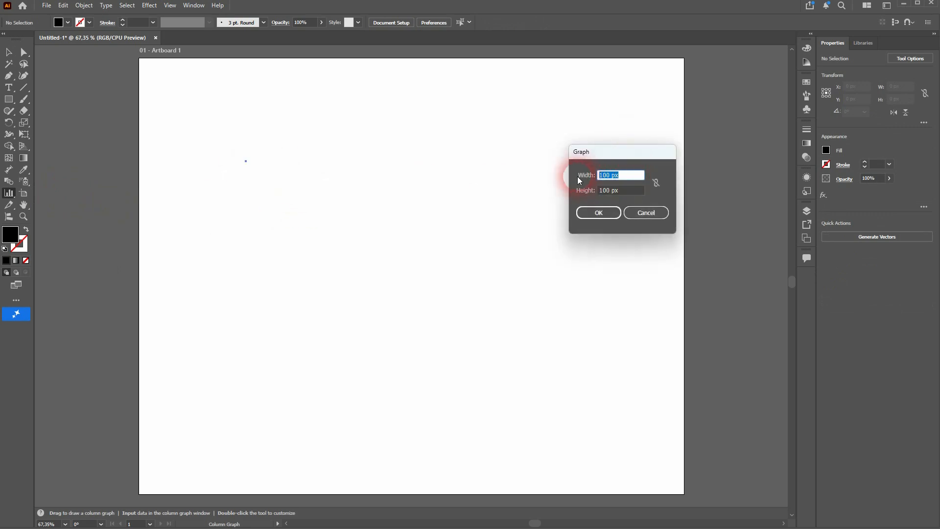
{"action": "type", "text": "500"}
{"action": "key", "text": "Tab"}
{"action": "type", "text": "500"}
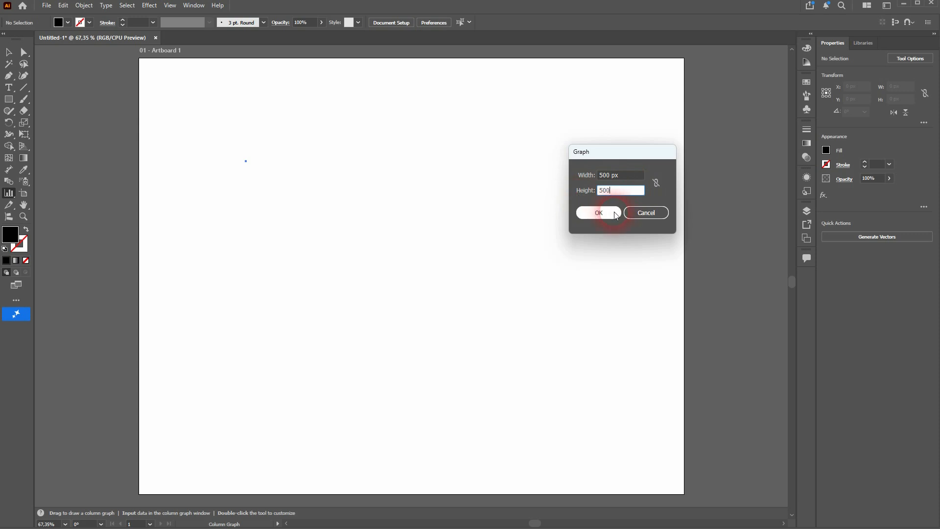
{"action": "left_click", "coordinate": [599, 212]}
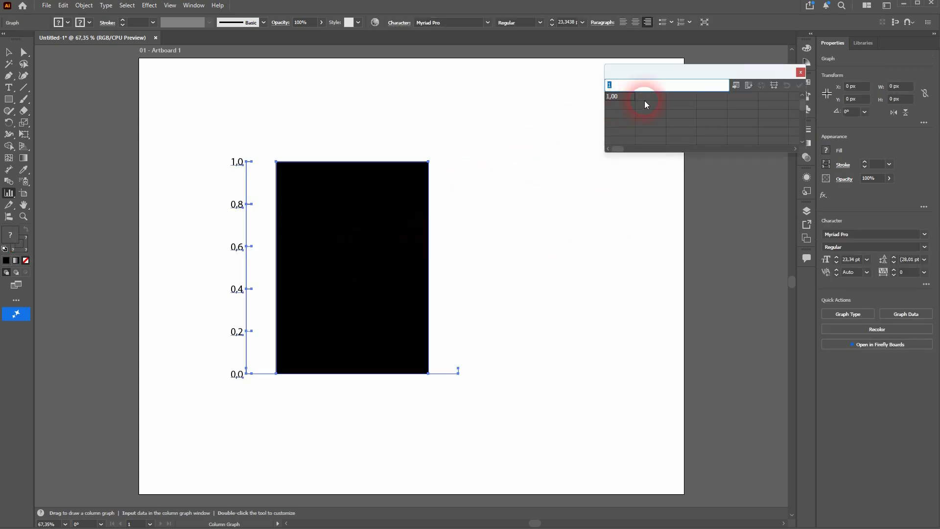
Step: Enter the labels Instagram, YouTube, X and Facebook across the first row of the graph data
{"action": "left_click", "coordinate": [626, 89]}
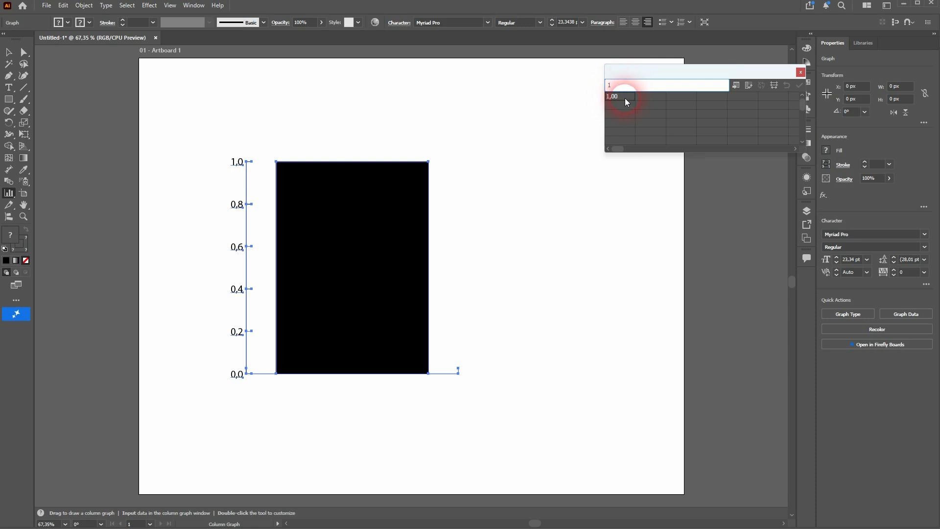
{"action": "left_click_drag", "start_coordinate": [621, 90], "coordinate": [594, 90]}
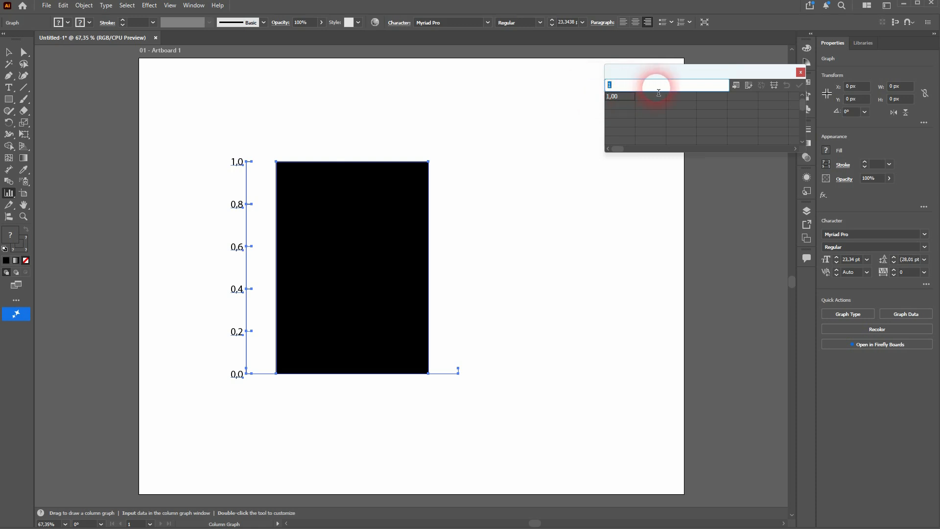
{"action": "type", "text": "Instagram"}
{"action": "key", "text": "Return"}
{"action": "type", "text": "Y"}
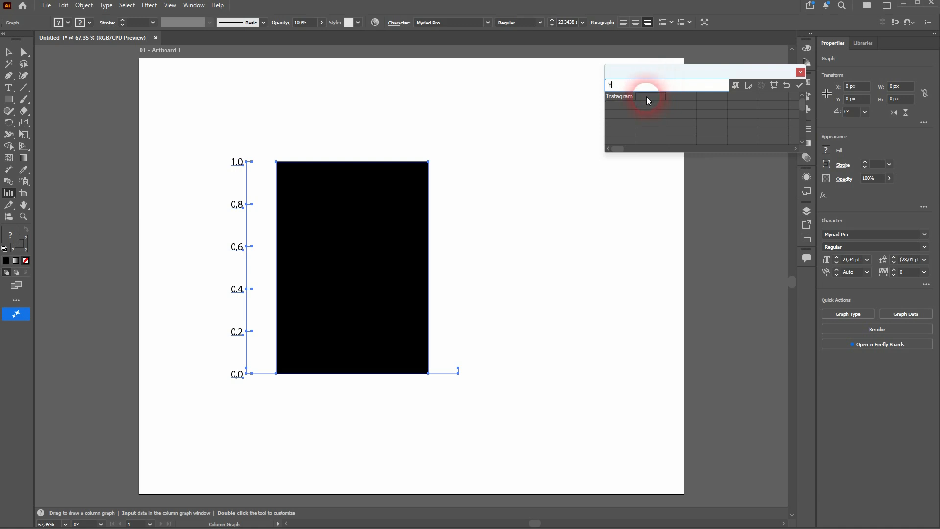
{"action": "type", "text": "ouTube"}
{"action": "key", "text": "Tab"}
{"action": "type", "text": "X"}
{"action": "key", "text": "Tab"}
{"action": "type", "text": "Facebook"}
{"action": "key", "text": "Return"}
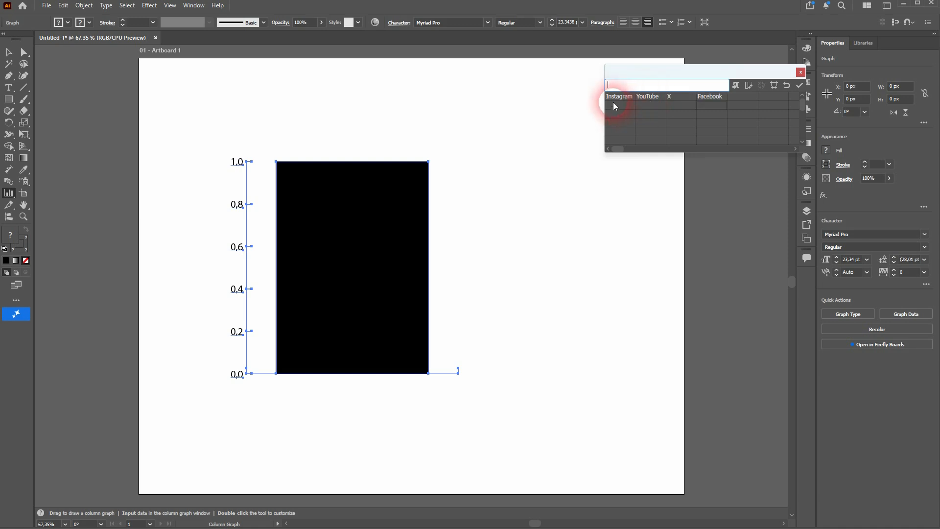
Step: Apply the values 25, 30, 15 and 50 under the labels in the second row, and undo the graph data entry
{"action": "type", "text": "25"}
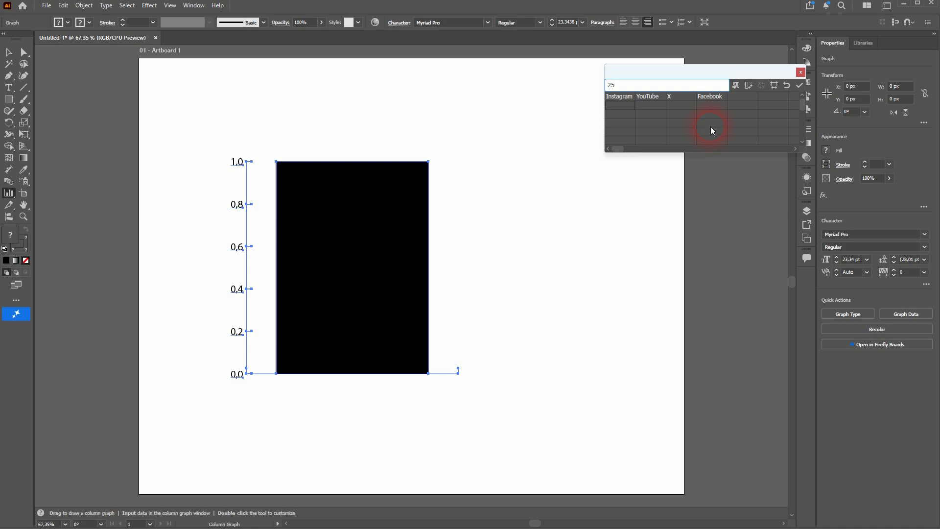
{"action": "key", "text": "Tab"}
{"action": "type", "text": "30"}
{"action": "key", "text": "Tab"}
{"action": "type", "text": "15"}
{"action": "key", "text": "Tab"}
{"action": "type", "text": "50"}
{"action": "key", "text": "KP_Enter"}
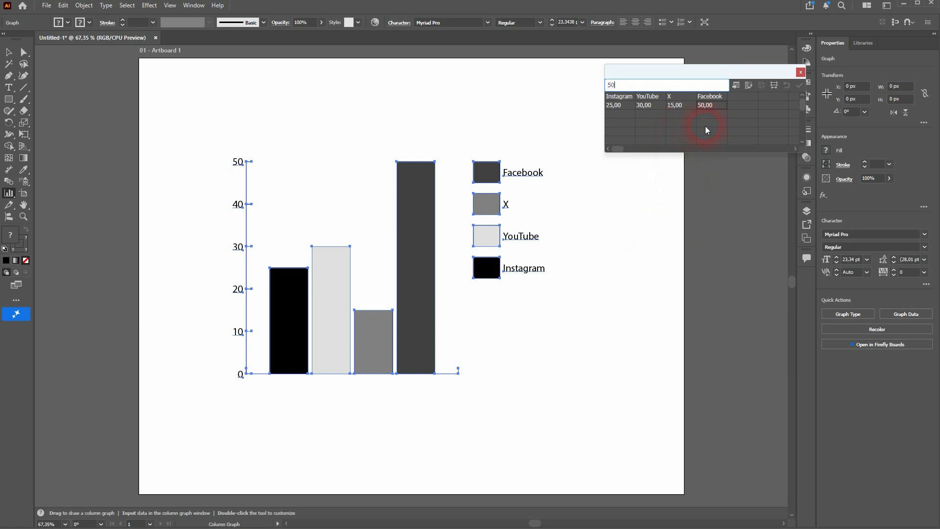
{"action": "key", "text": "ctrl+z"}
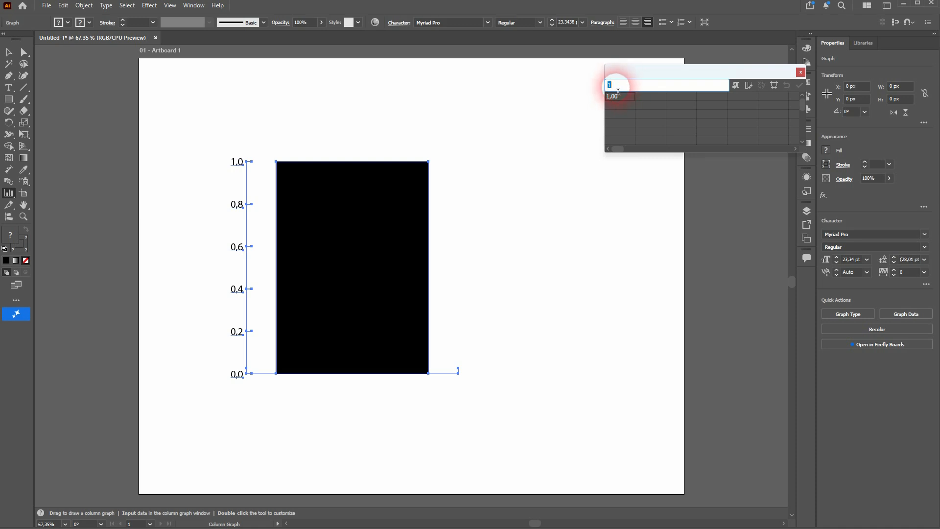
Step: Enter 20, 25, 30 and 15 across the first row of the graph data and apply them
{"action": "type", "text": "2"}
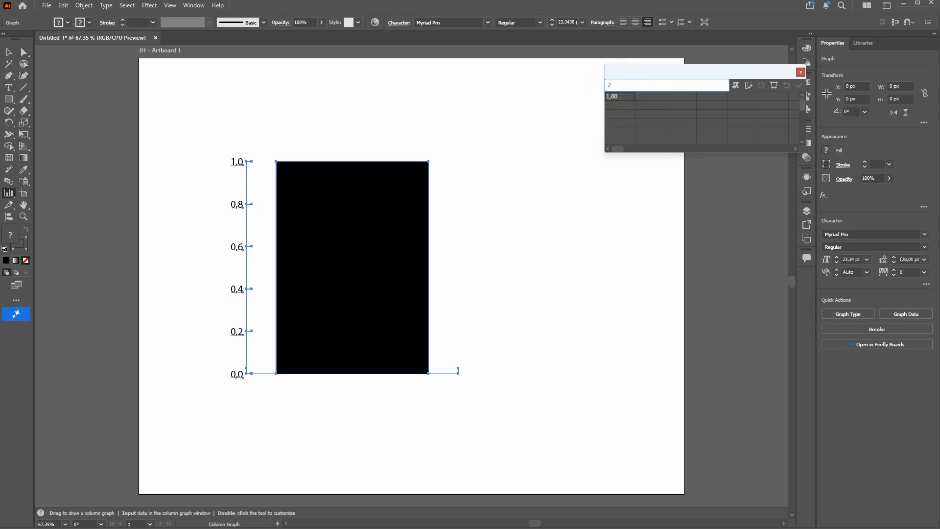
{"action": "type", "text": "0"}
{"action": "key", "text": "Tab"}
{"action": "type", "text": "25"}
{"action": "key", "text": "Tab"}
{"action": "type", "text": "30"}
{"action": "key", "text": "Tab"}
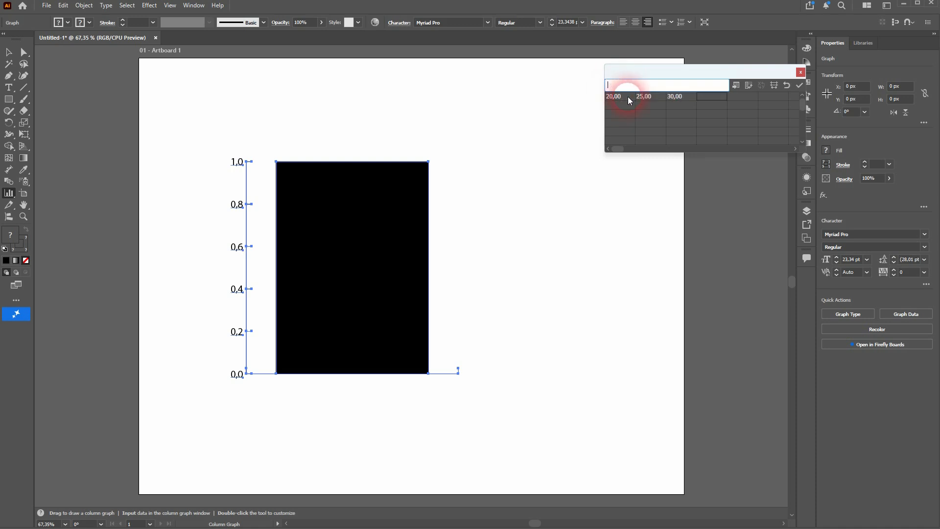
{"action": "type", "text": "15"}
{"action": "left_click", "coordinate": [797, 84]}
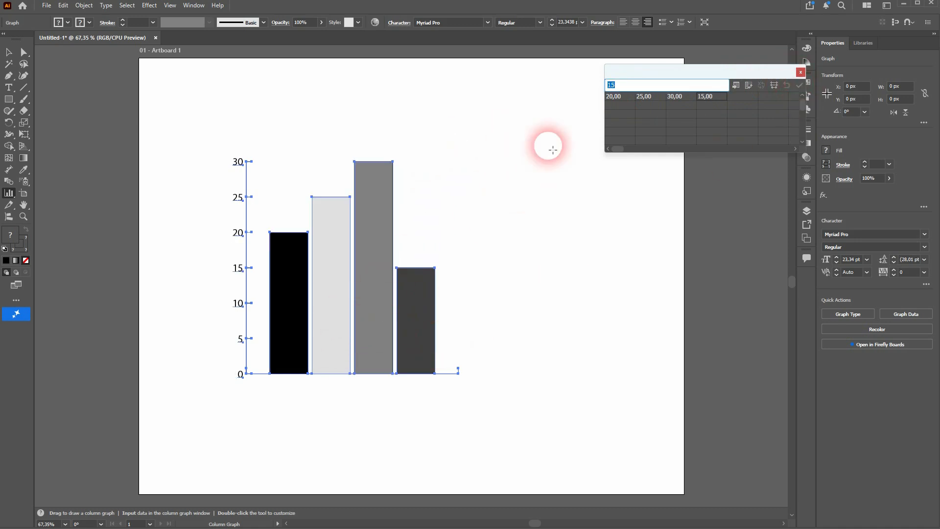
Step: Enter the labels YT, IG, FB and X across the second row, beneath the values
{"action": "left_click", "coordinate": [616, 104]}
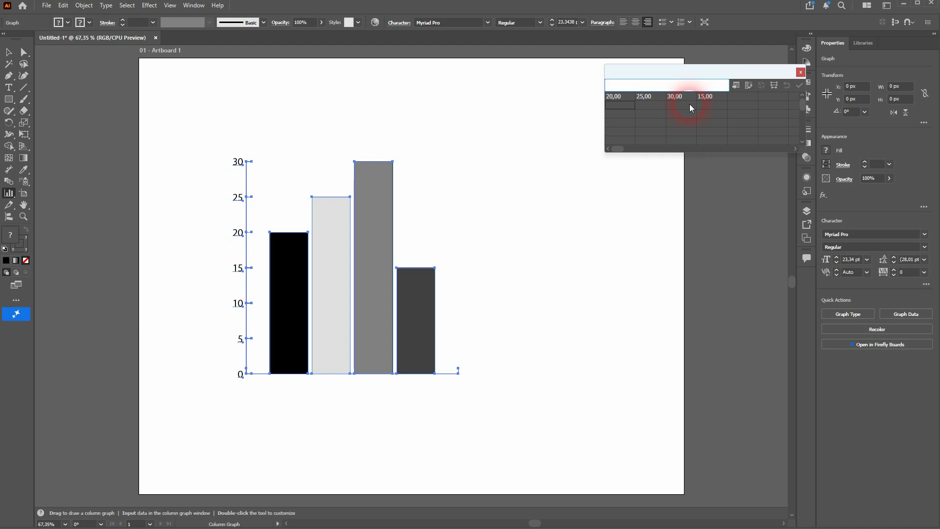
{"action": "type", "text": "YT"}
{"action": "key", "text": "Tab"}
{"action": "type", "text": "IG"}
{"action": "key", "text": "Tab"}
{"action": "type", "text": "FB"}
{"action": "key", "text": "Tab"}
{"action": "type", "text": "X"}
{"action": "key", "text": "Return"}
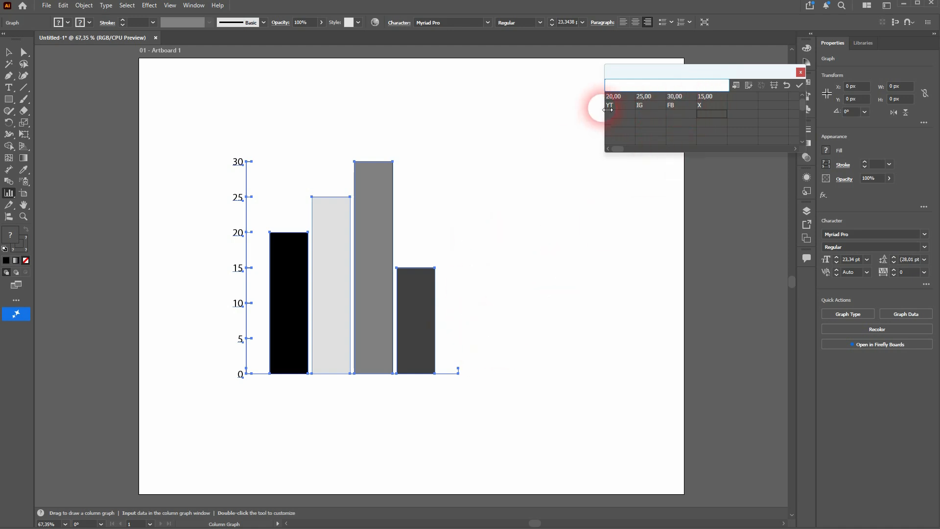
Step: Clear the YT, IG, FB and X labels from the second row of the graph data
{"action": "left_click", "coordinate": [716, 103]}
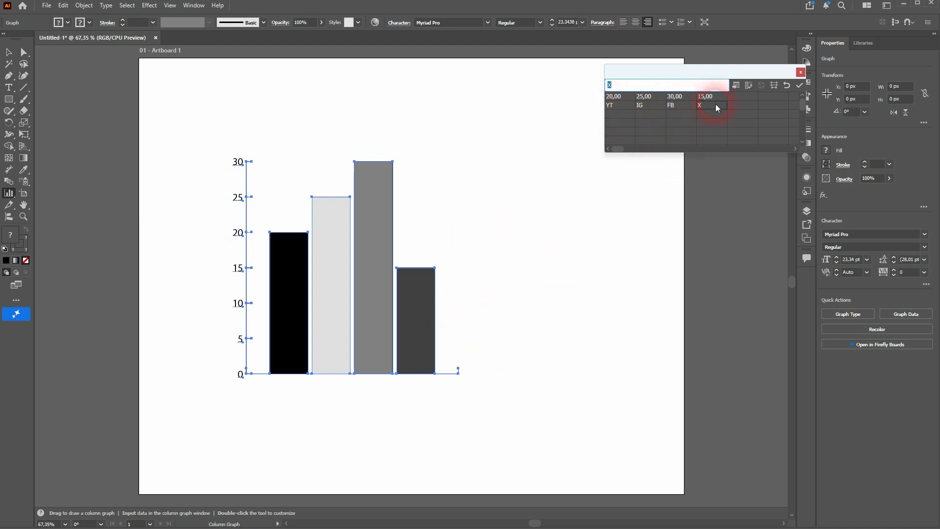
{"action": "key", "text": "BackSpace"}
{"action": "left_click", "coordinate": [671, 106]}
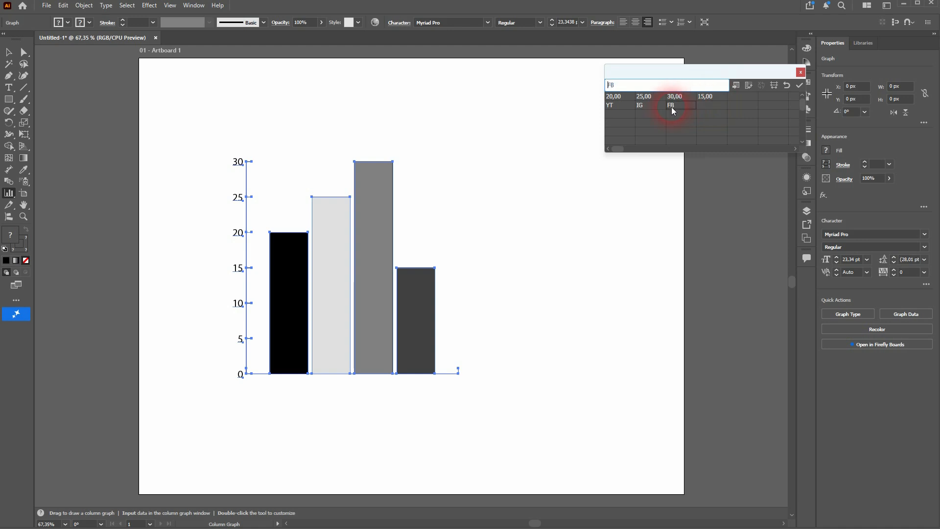
{"action": "key", "text": "BackSpace"}
{"action": "left_click", "coordinate": [645, 106]}
{"action": "left_click", "coordinate": [614, 105]}
{"action": "key", "text": "BackSpace"}
Step: Replace the first row of the graph data with 1, 2, 3 and 4
{"action": "left_click", "coordinate": [614, 96]}
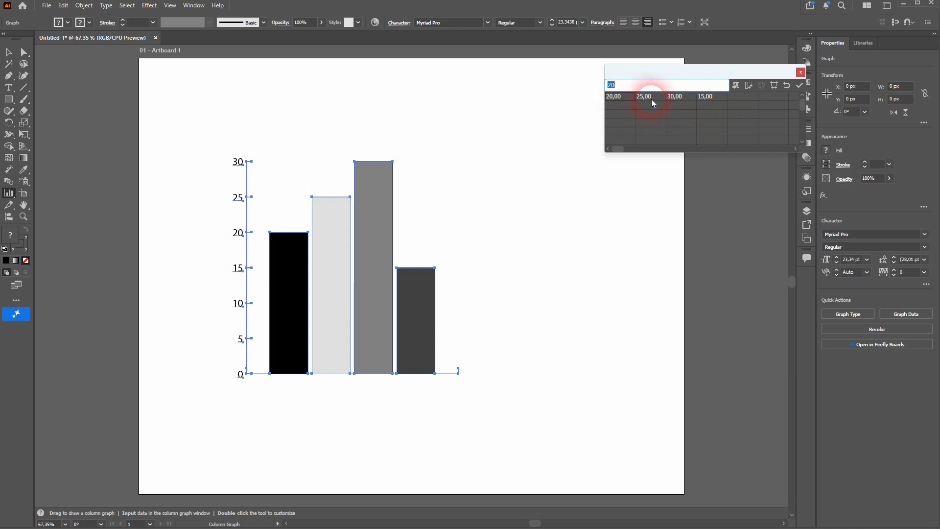
{"action": "type", "text": "1"}
{"action": "key", "text": "Tab"}
{"action": "type", "text": "2"}
{"action": "key", "text": "Tab"}
{"action": "type", "text": "3"}
{"action": "key", "text": "Tab"}
{"action": "type", "text": "4"}
{"action": "key", "text": "Return"}
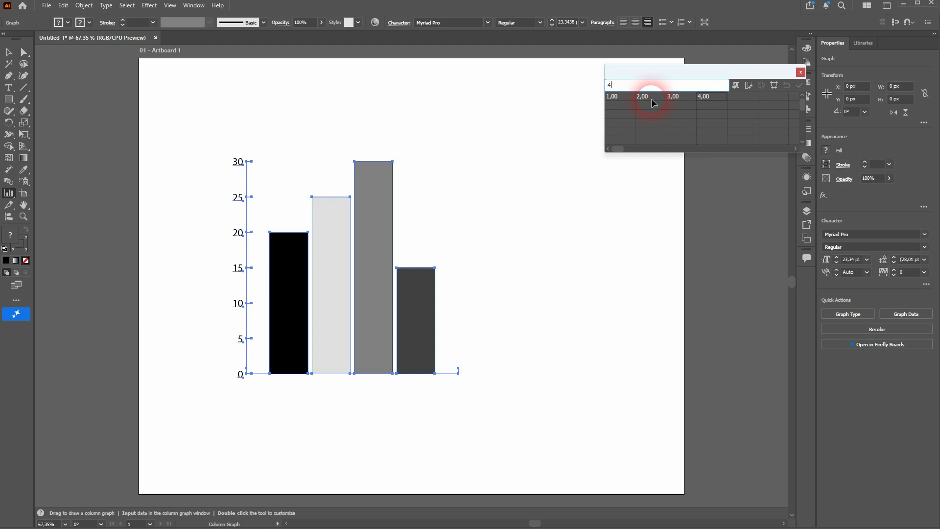
Step: Enter 20, 25, 17 and 30 across the second row of the graph data
{"action": "left_click", "coordinate": [613, 105]}
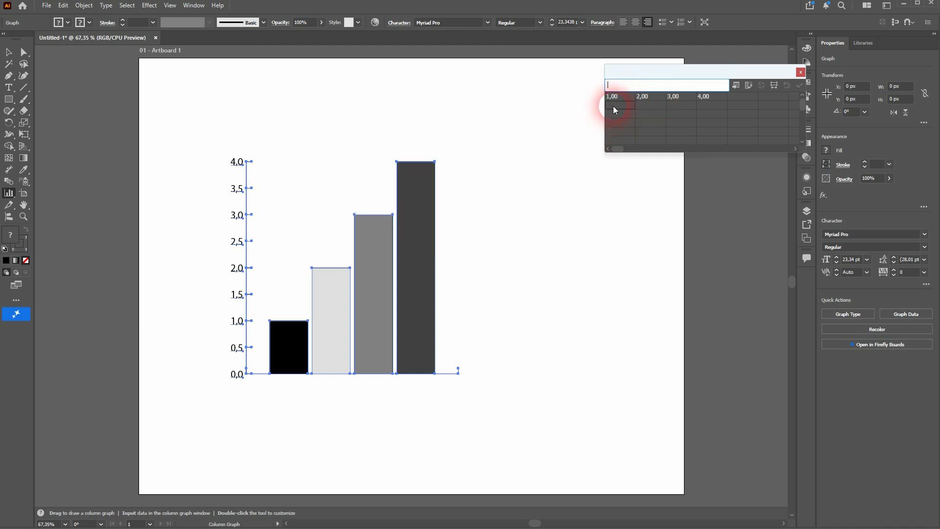
{"action": "type", "text": "20"}
{"action": "key", "text": "Tab"}
{"action": "type", "text": "25"}
{"action": "key", "text": "Tab"}
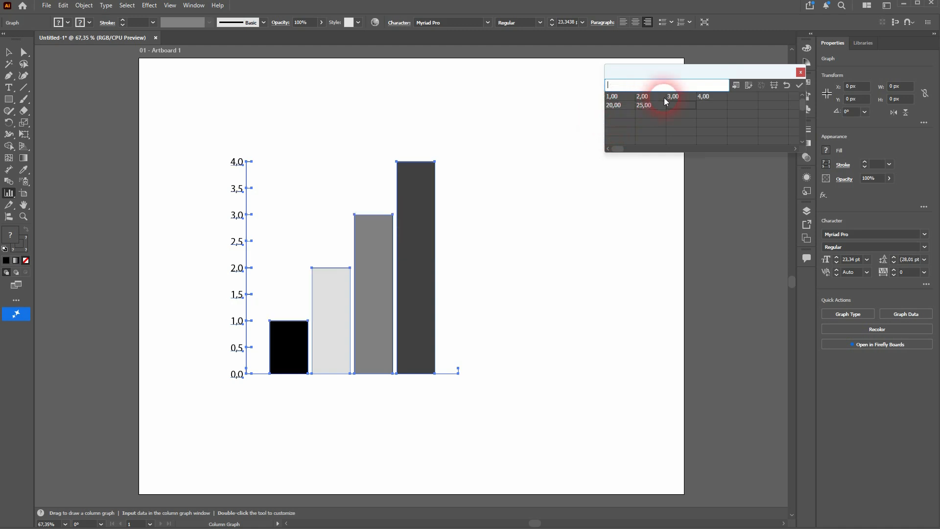
{"action": "type", "text": "17"}
{"action": "key", "text": "Tab"}
{"action": "type", "text": "30"}
{"action": "key", "text": "Return"}
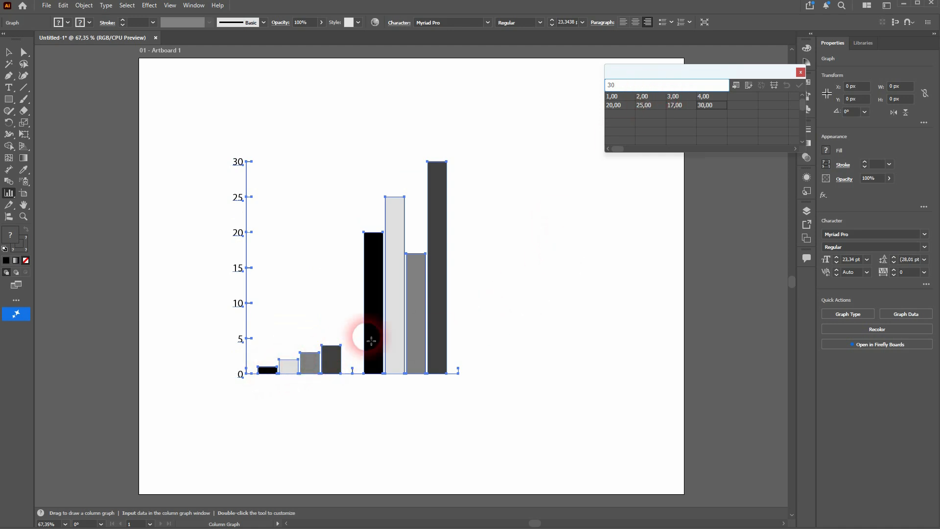
Step: Replace the first row with the labels Data A, Data B, Data C and Data D, and apply the data to the graph
{"action": "left_click", "coordinate": [620, 97]}
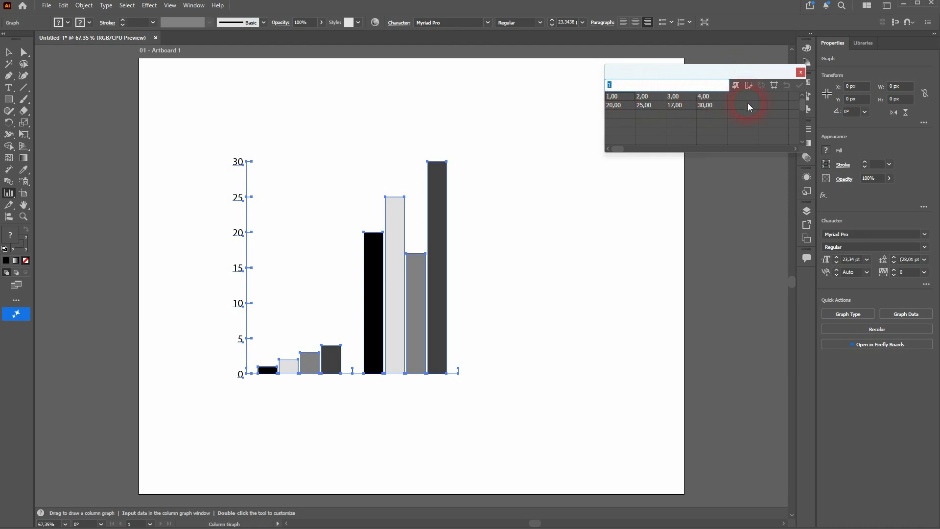
{"action": "type", "text": "Data A"}
{"action": "key", "text": "Tab"}
{"action": "type", "text": "Data B"}
{"action": "key", "text": "Tab"}
{"action": "type", "text": "Data C"}
{"action": "key", "text": "Tab"}
{"action": "type", "text": "Data D"}
{"action": "left_click", "coordinate": [800, 87]}
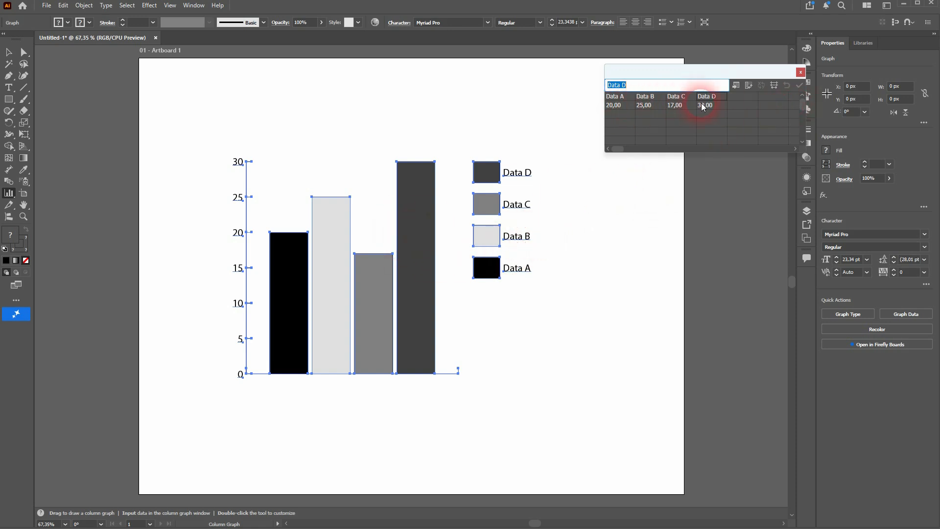
Step: Enter the labels Data E, Data F, Data G and Data H across the fourth row of the graph data
{"action": "left_click", "coordinate": [623, 125]}
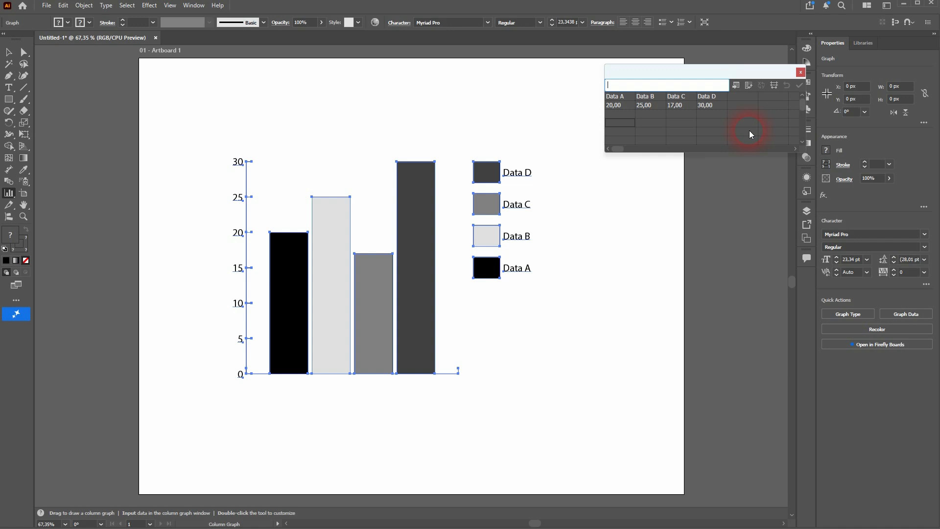
{"action": "type", "text": "Data E"}
{"action": "key", "text": "Tab"}
{"action": "type", "text": "Data F"}
{"action": "key", "text": "Tab"}
{"action": "type", "text": "Data G"}
{"action": "key", "text": "Tab"}
{"action": "type", "text": "Data H"}
{"action": "key", "text": "Tab"}
Step: Enter 15, 18, 19 and 25 across the fifth row and apply the data to the graph
{"action": "left_click", "coordinate": [615, 131]}
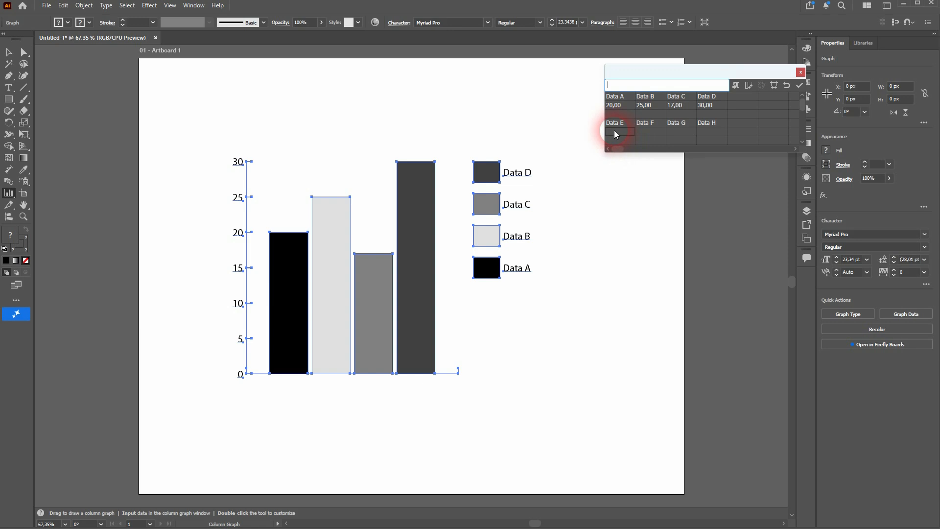
{"action": "type", "text": "15"}
{"action": "key", "text": "Tab"}
{"action": "type", "text": "18"}
{"action": "key", "text": "Tab"}
{"action": "type", "text": "19"}
{"action": "key", "text": "Tab"}
{"action": "type", "text": "25"}
{"action": "key", "text": "KP_Enter"}
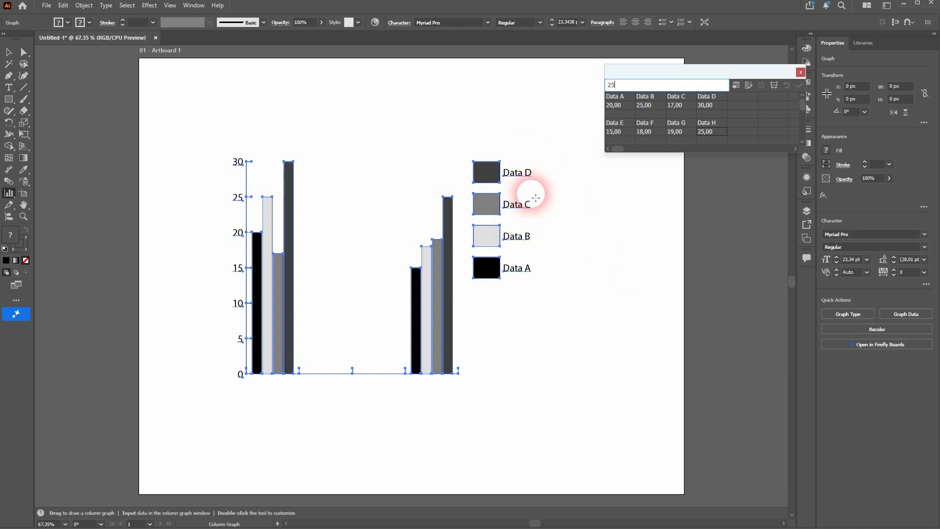
Step: Delete the Data E, Data F, Data G and Data H labels from the fourth row
{"action": "left_click", "coordinate": [612, 125]}
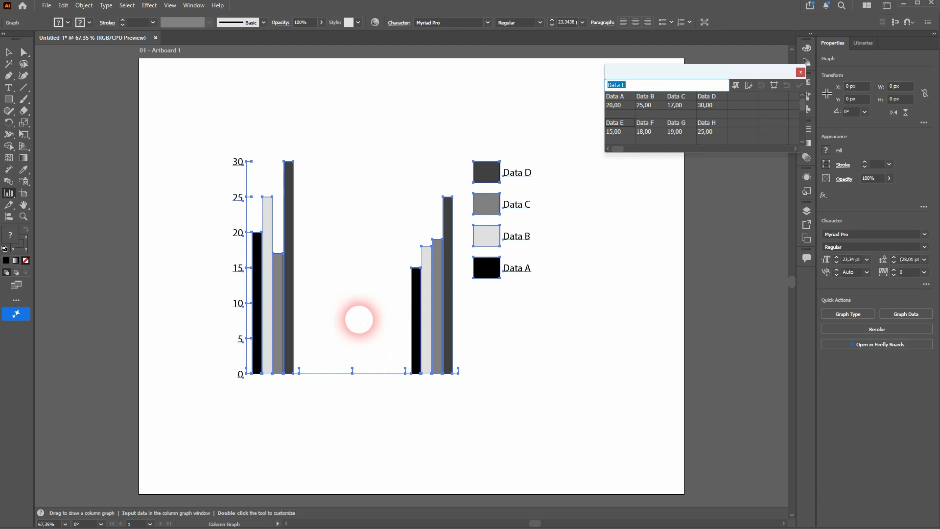
{"action": "left_click", "coordinate": [712, 126]}
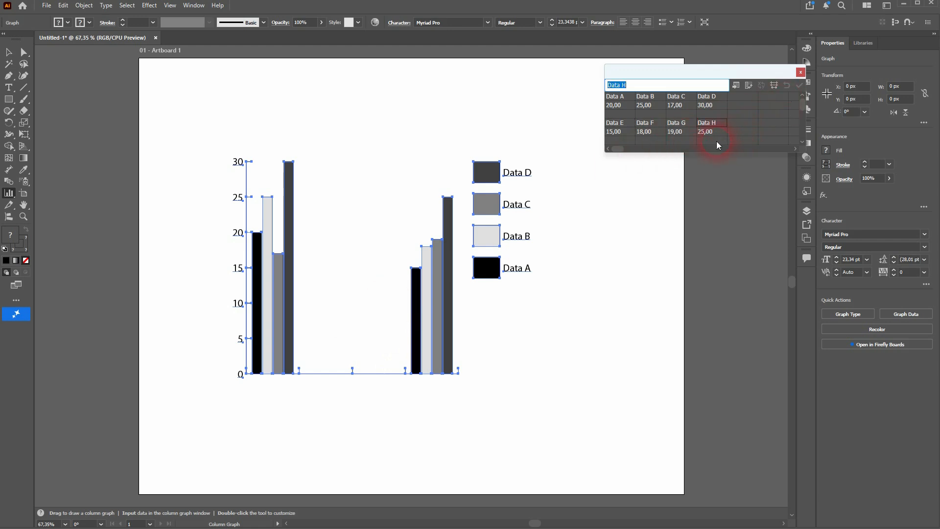
{"action": "key", "text": "Delete"}
{"action": "left_click", "coordinate": [682, 123]}
{"action": "key", "text": "Delete"}
{"action": "left_click", "coordinate": [647, 123]}
{"action": "key", "text": "Delete"}
{"action": "left_click", "coordinate": [620, 124]}
{"action": "key", "text": "Delete"}
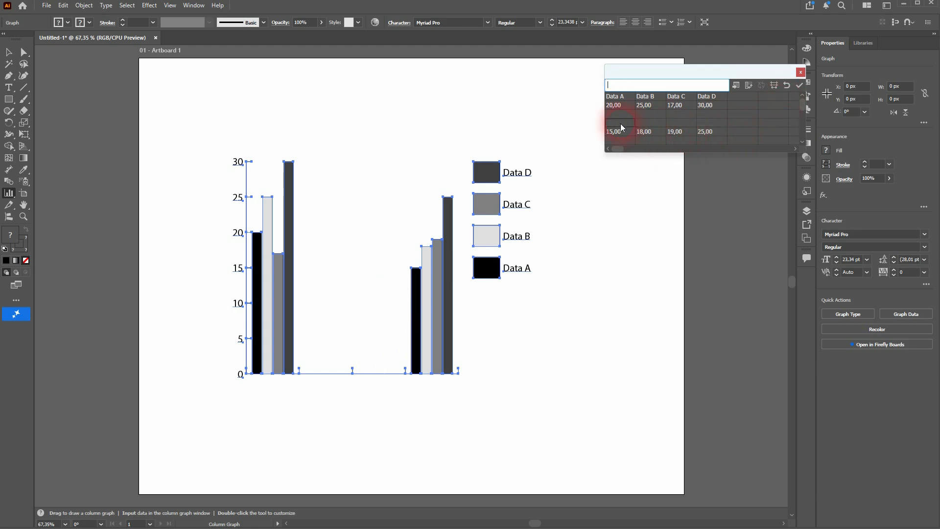
Step: Move the values 15, 18, 19 and 25 up to the third row, directly below the first set of values, and apply the data
{"action": "left_click", "coordinate": [617, 131]}
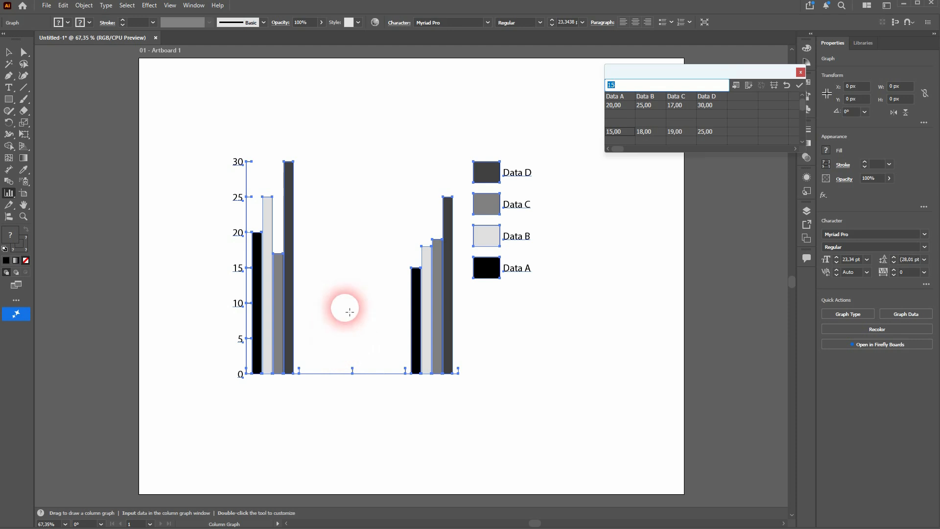
{"action": "left_click_drag", "start_coordinate": [619, 131], "coordinate": [704, 134]}
{"action": "key", "text": "ctrl+x"}
{"action": "left_click", "coordinate": [624, 114]}
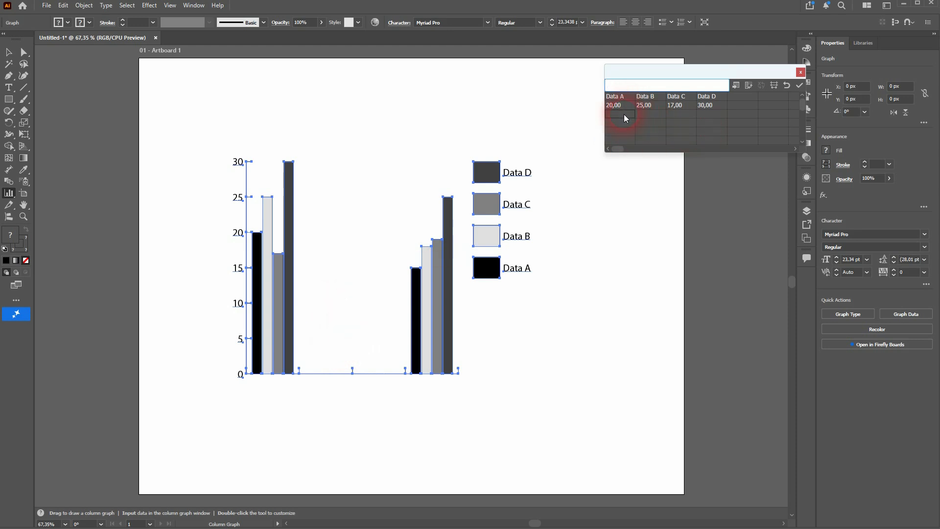
{"action": "key", "text": "ctrl+v"}
{"action": "key", "text": "Return"}
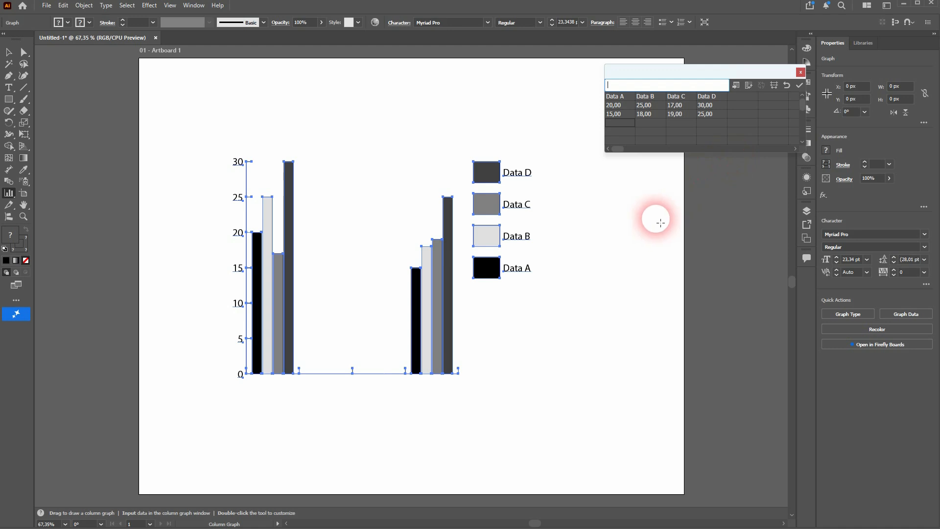
{"action": "left_click", "coordinate": [800, 85]}
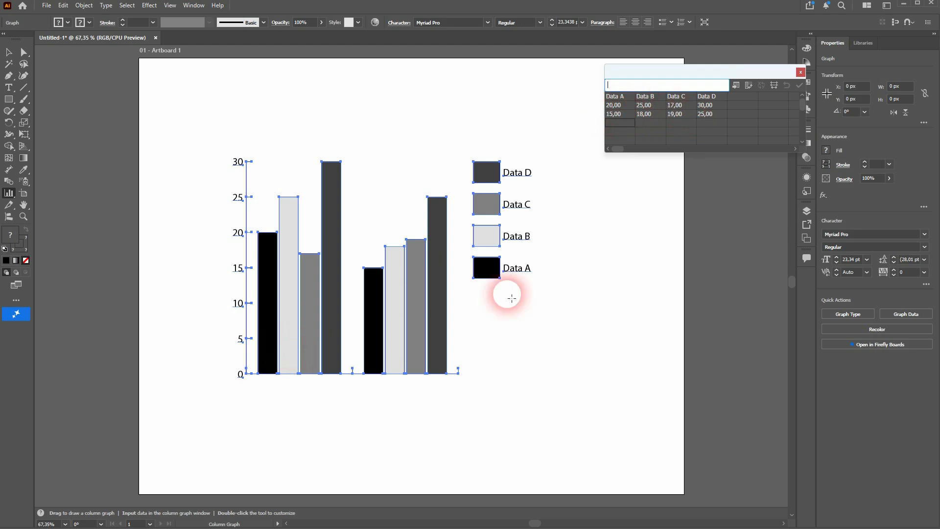
Step: Transpose the rows and columns of the graph data, apply it to the graph, and transpose it back
{"action": "left_click", "coordinate": [621, 97]}
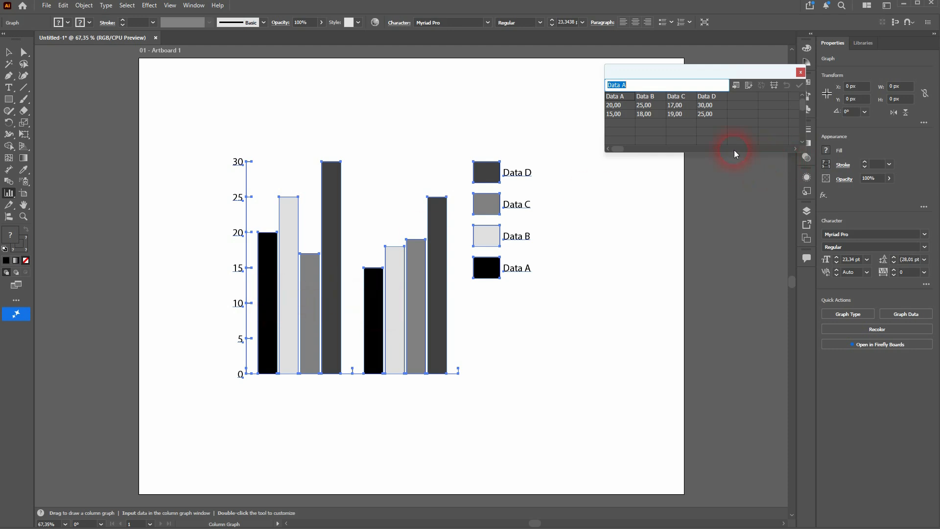
{"action": "left_click", "coordinate": [748, 85]}
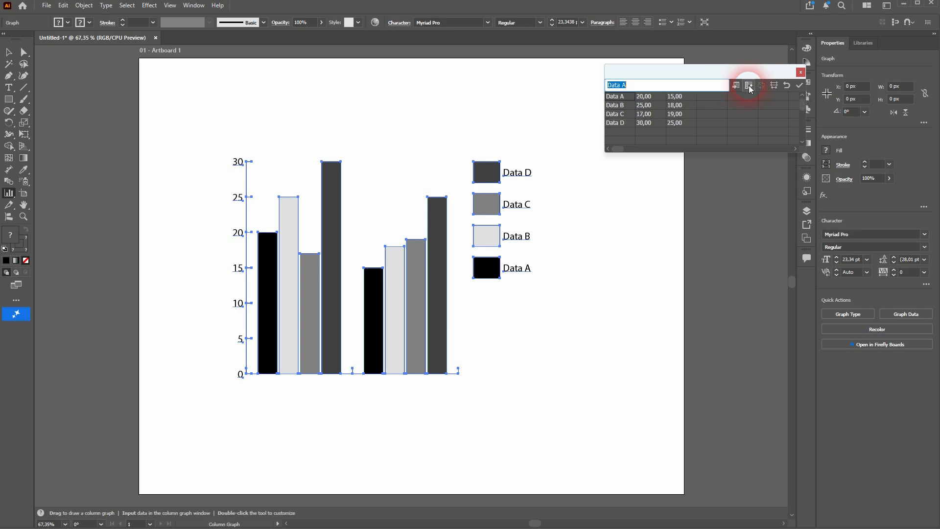
{"action": "left_click", "coordinate": [800, 85]}
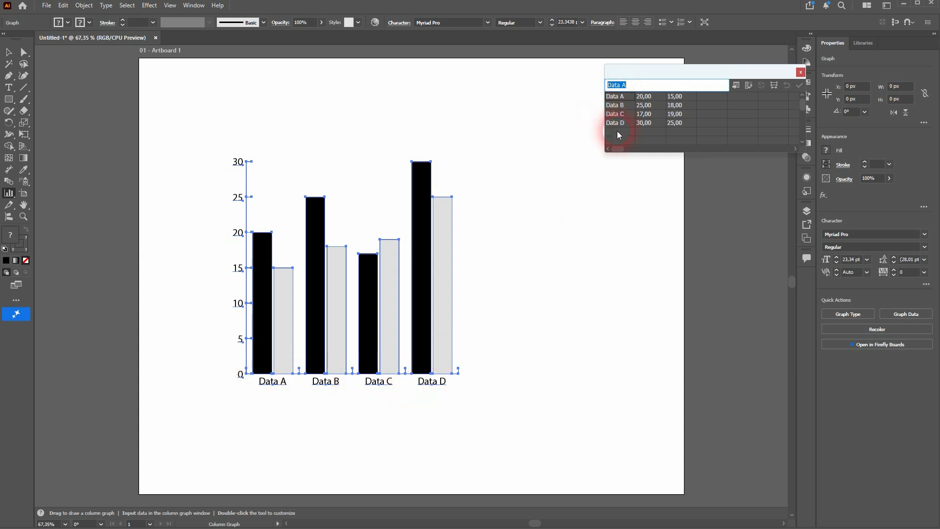
{"action": "left_click", "coordinate": [748, 86]}
{"action": "left_click", "coordinate": [799, 86]}
Step: Delete the values 15, 18, 19 and 25 from the third row and apply the data to the graph
{"action": "left_click_drag", "start_coordinate": [614, 114], "coordinate": [710, 114]}
{"action": "key", "text": "Delete"}
{"action": "left_click", "coordinate": [799, 86]}
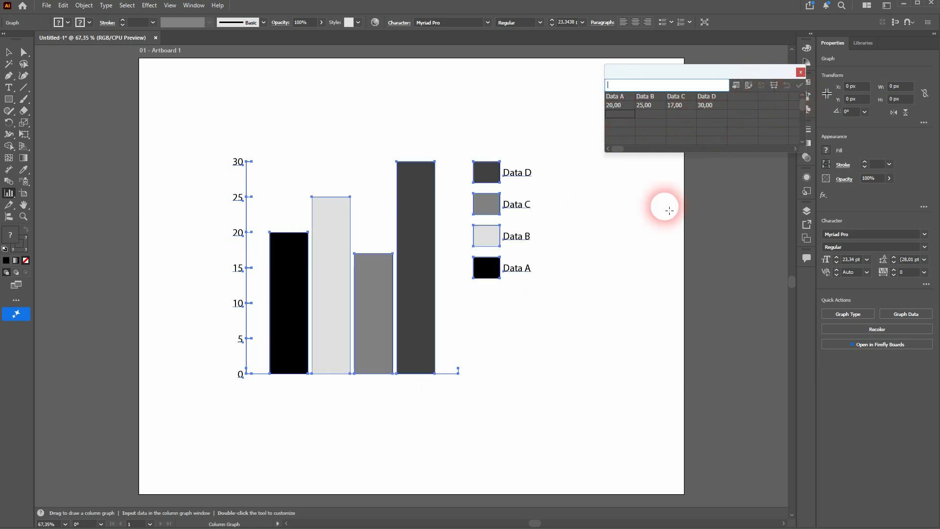
Step: Swap rows and columns for the single remaining value row, apply it, and return to the original arrangement
{"action": "left_click", "coordinate": [747, 86]}
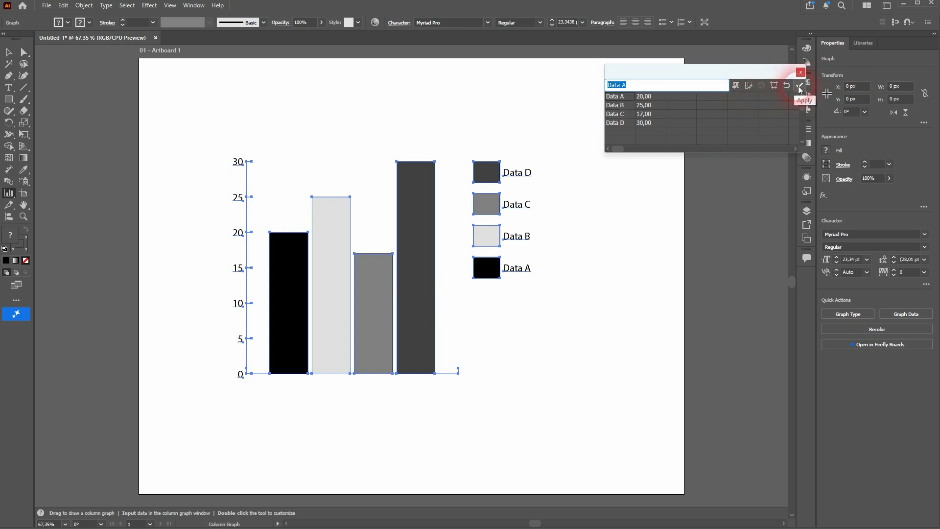
{"action": "left_click", "coordinate": [799, 86]}
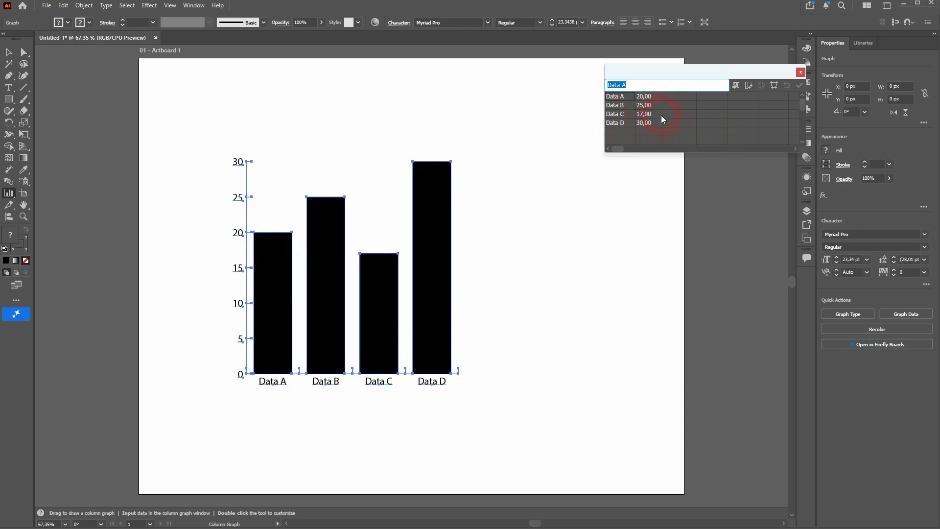
{"action": "left_click", "coordinate": [761, 87]}
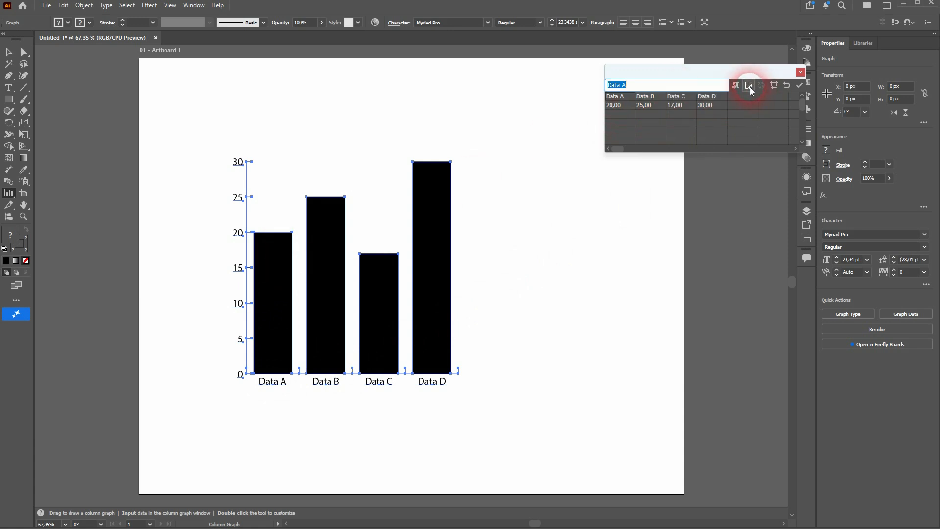
{"action": "left_click", "coordinate": [800, 85]}
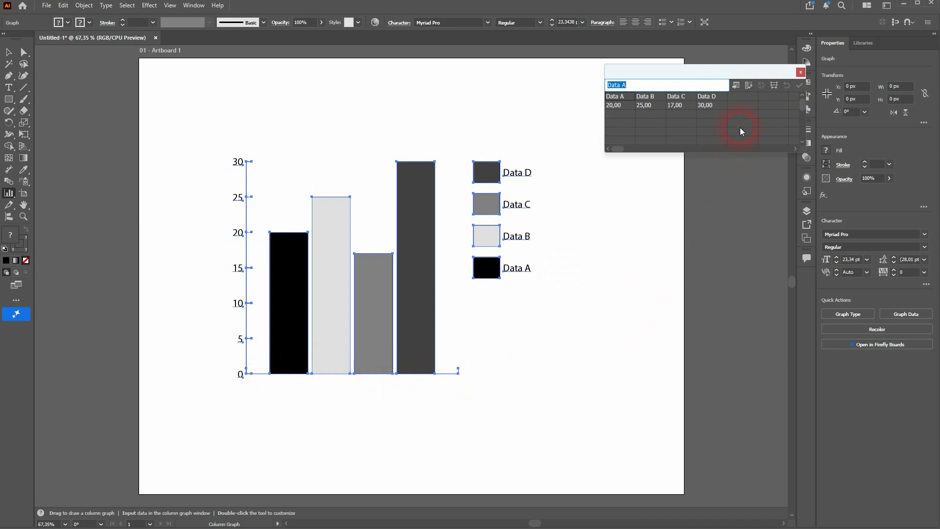
Step: Reduce the column width of the graph data table in the cell style settings
{"action": "left_click", "coordinate": [774, 87]}
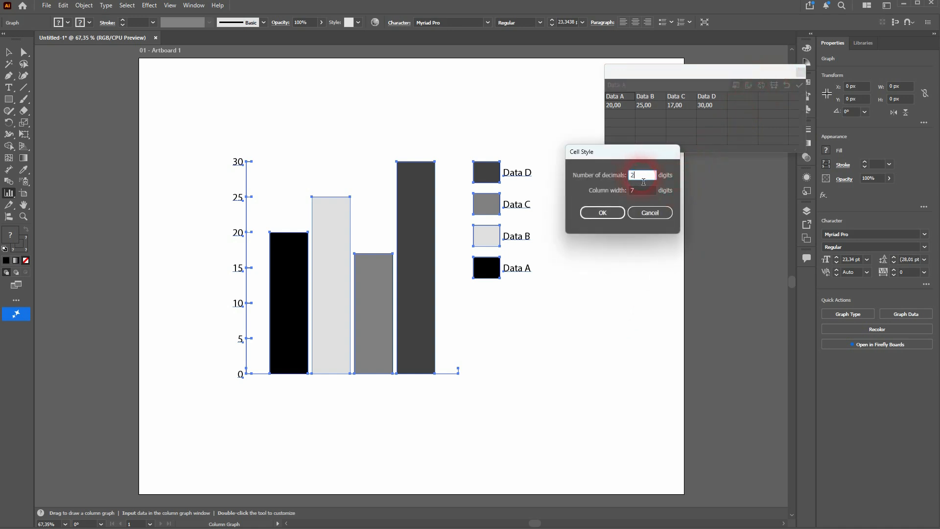
{"action": "left_click", "coordinate": [644, 191]}
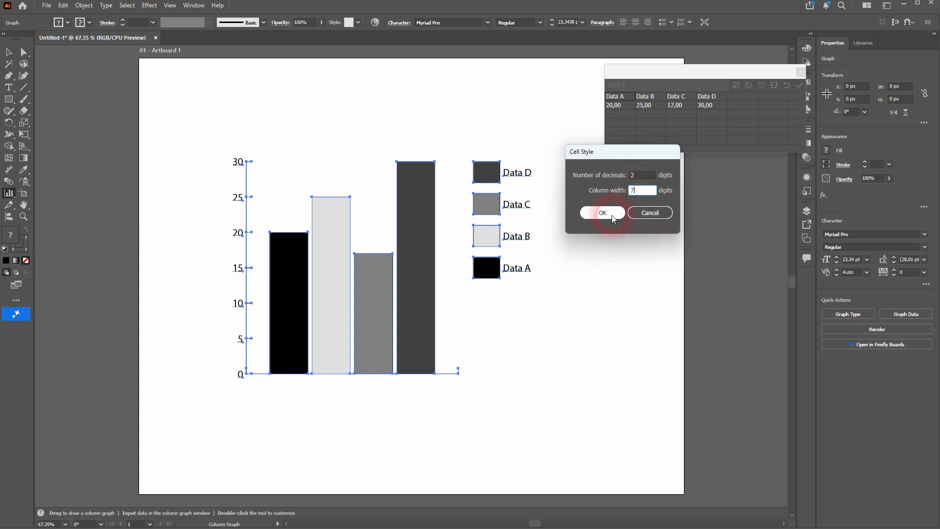
{"action": "left_click_drag", "start_coordinate": [652, 191], "coordinate": [611, 197]}
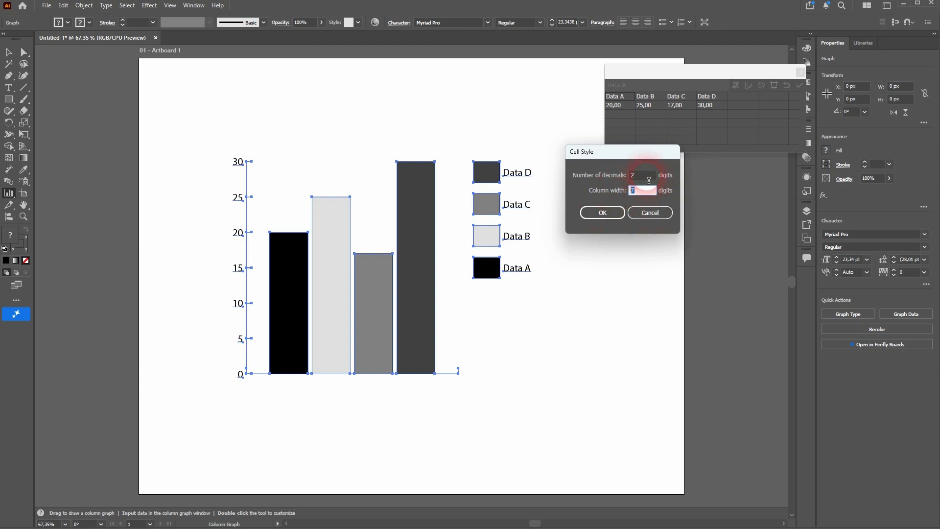
{"action": "left_click", "coordinate": [608, 213]}
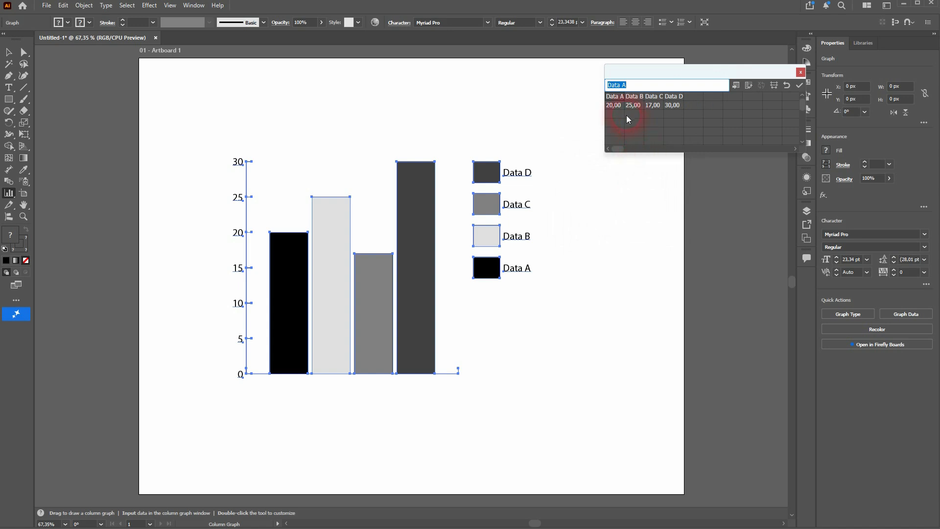
Step: Set the data table's column width back to 7 digits, apply the data and close the graph data window
{"action": "left_click", "coordinate": [778, 85]}
{"action": "left_click_drag", "start_coordinate": [640, 191], "coordinate": [619, 192]}
{"action": "key", "text": "BackSpace"}
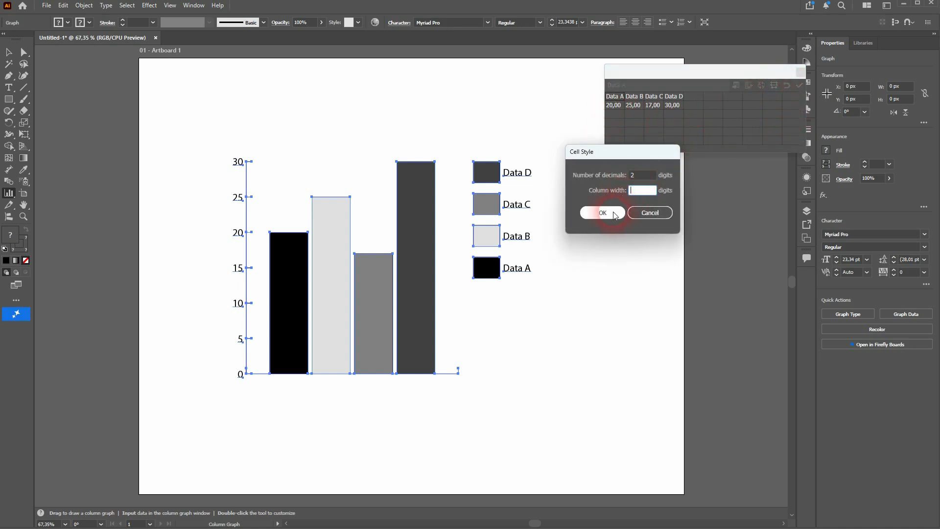
{"action": "type", "text": "10"}
{"action": "left_click", "coordinate": [614, 213]}
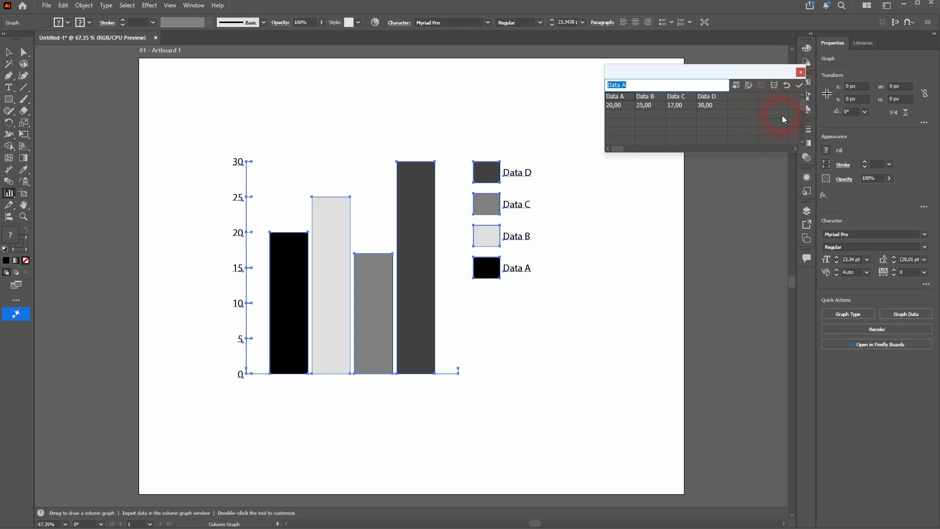
{"action": "left_click", "coordinate": [797, 88]}
{"action": "left_click", "coordinate": [800, 72]}
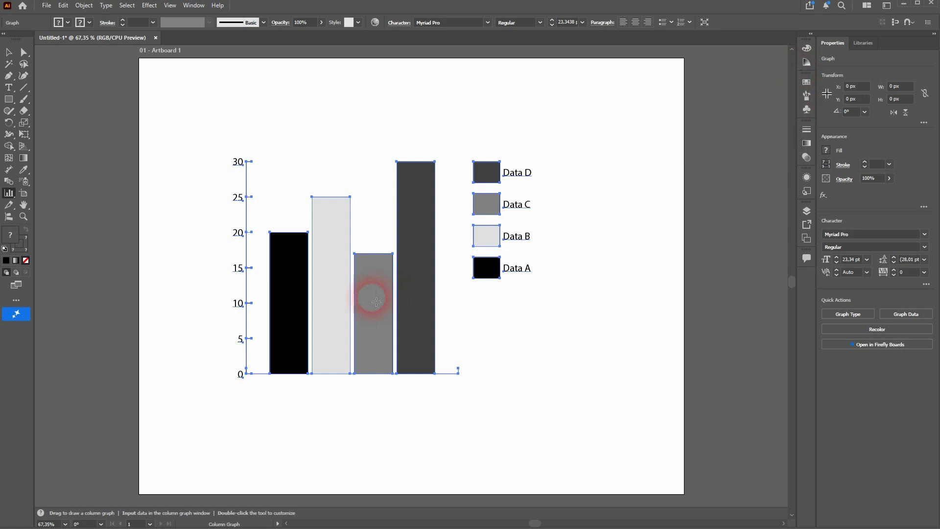